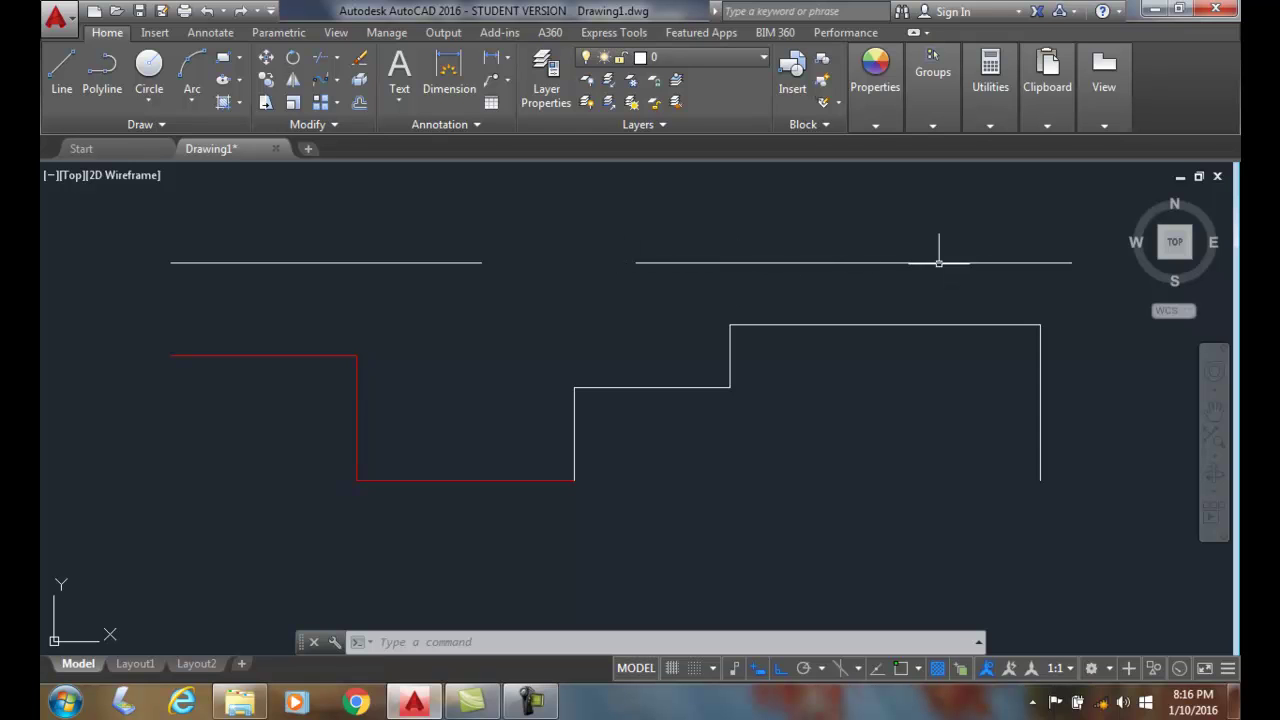
# Join the left and right white horizontal lines into one continuous straight line.
pyautogui.click(905, 261)
pyautogui.press('Escape')
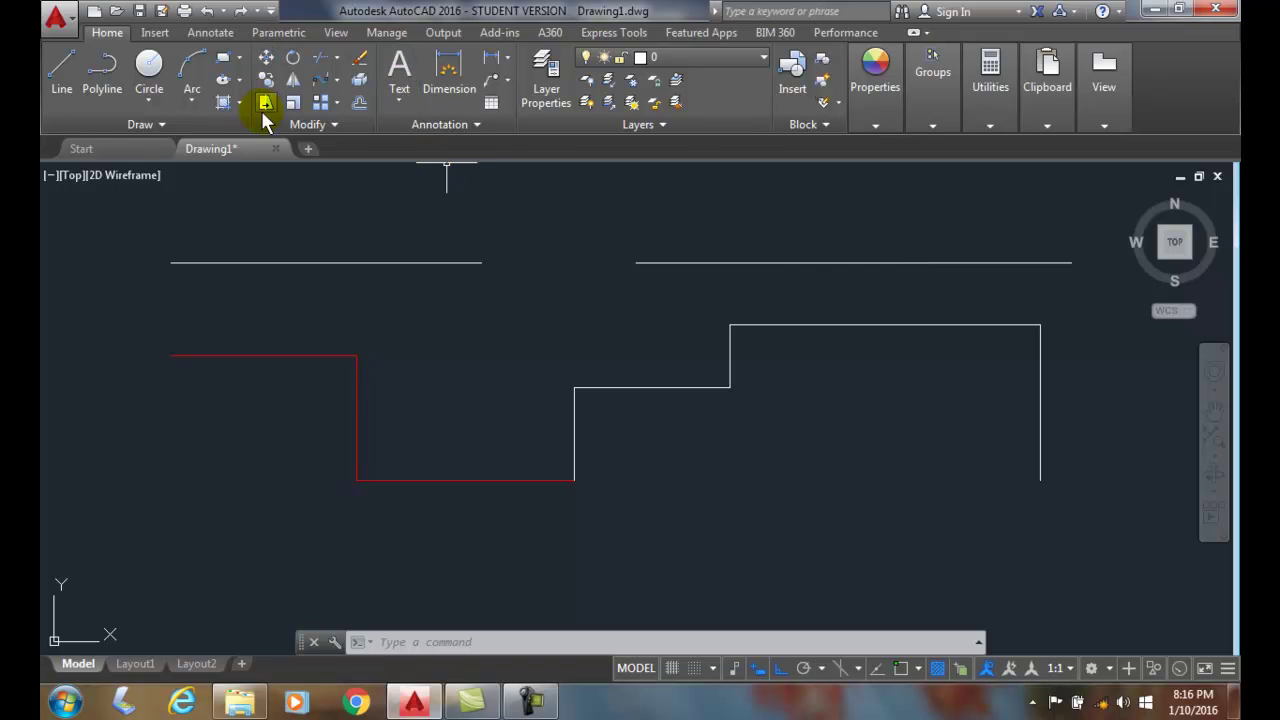
pyautogui.click(333, 124)
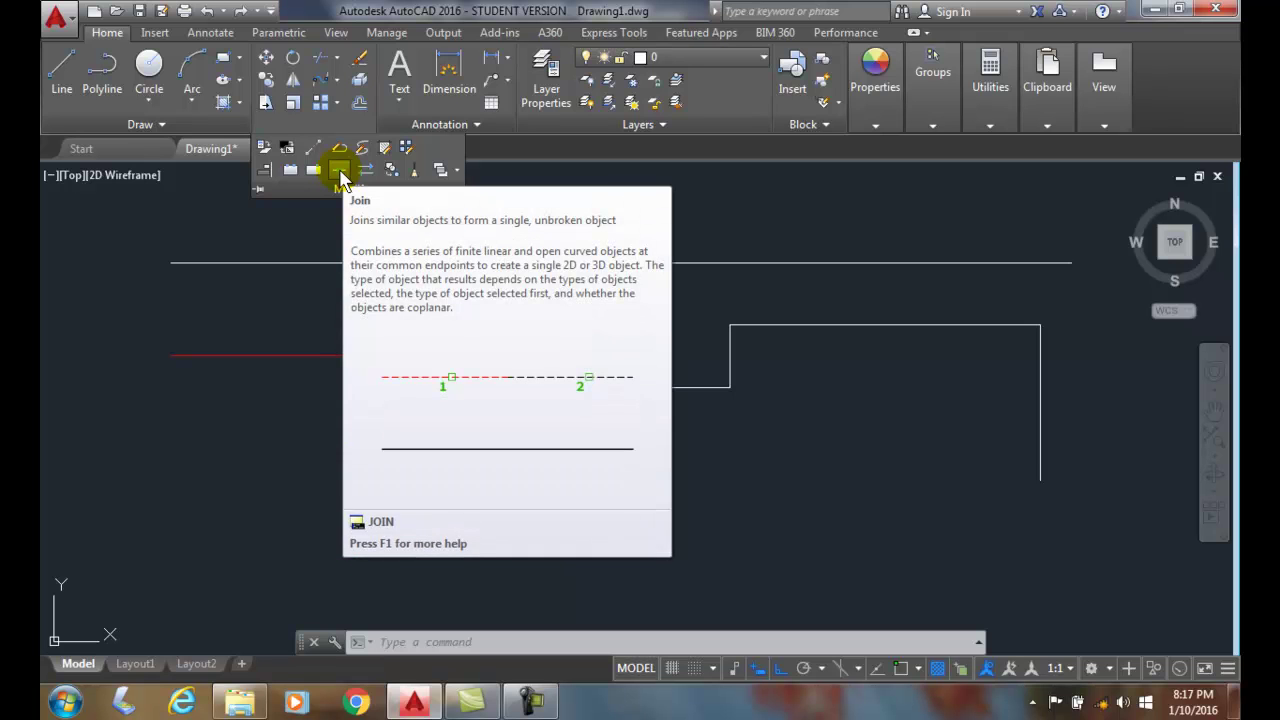
pyautogui.click(340, 174)
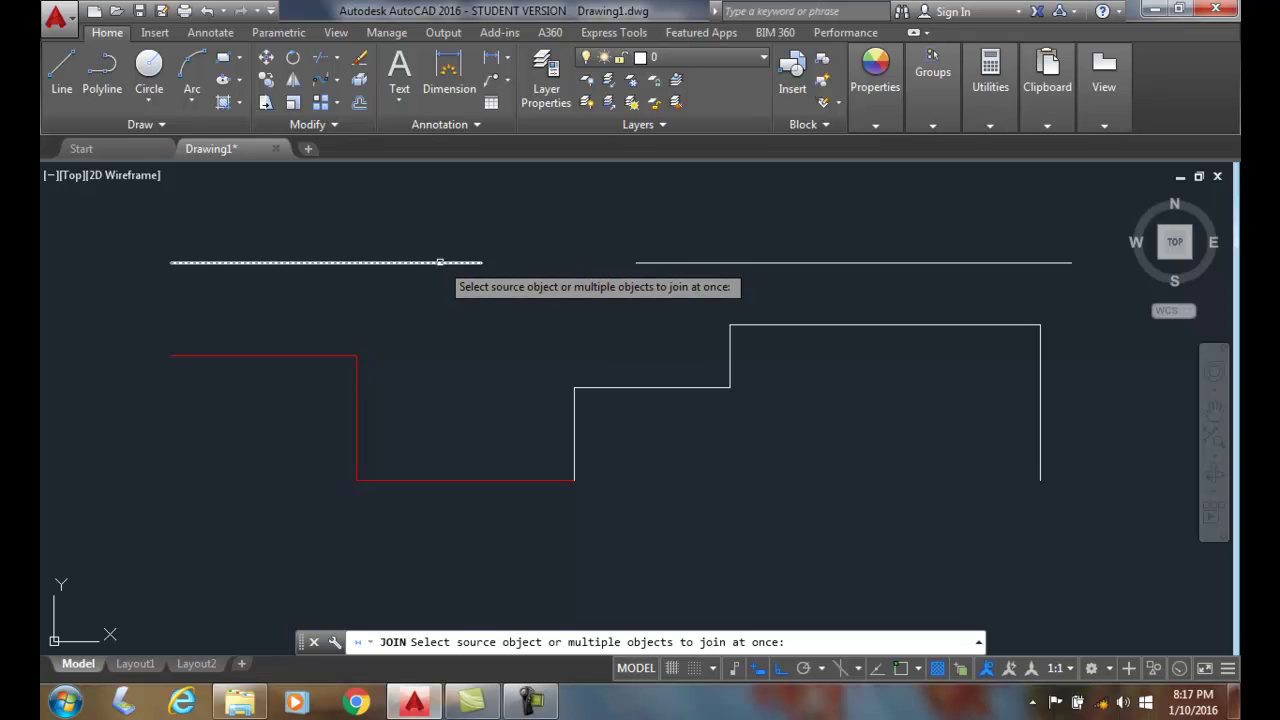
pyautogui.click(440, 262)
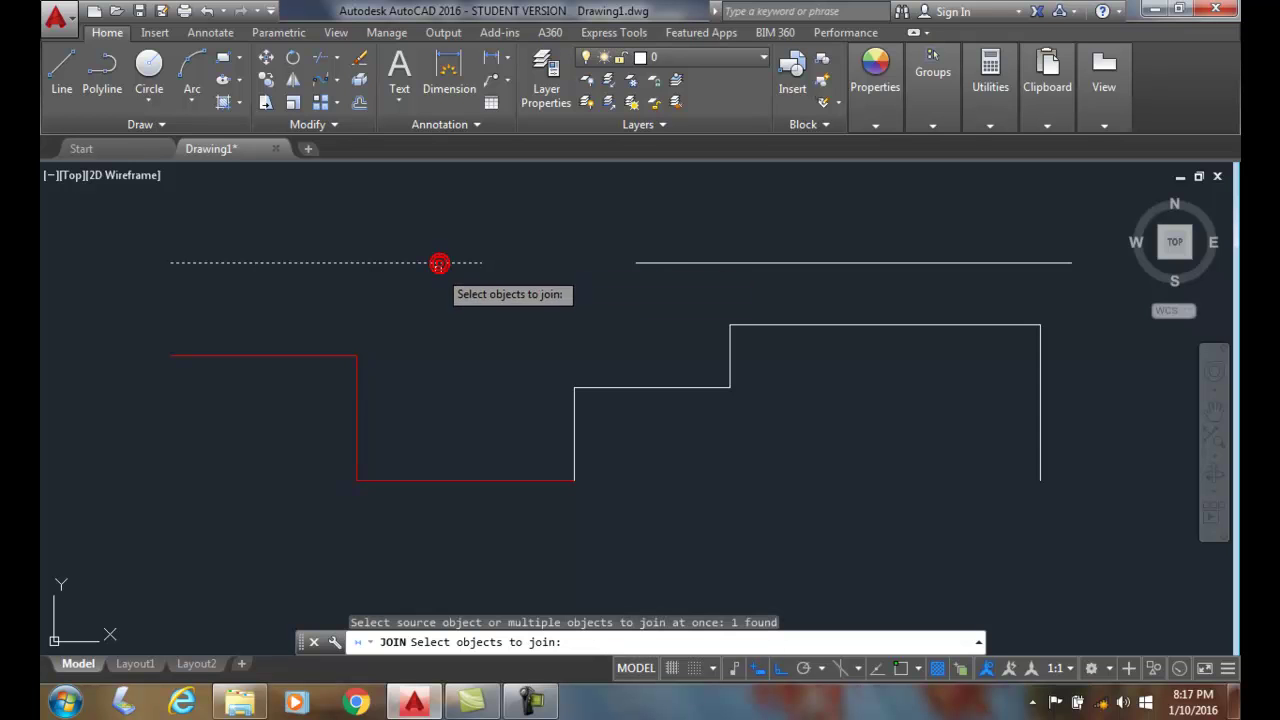
pyautogui.click(664, 262)
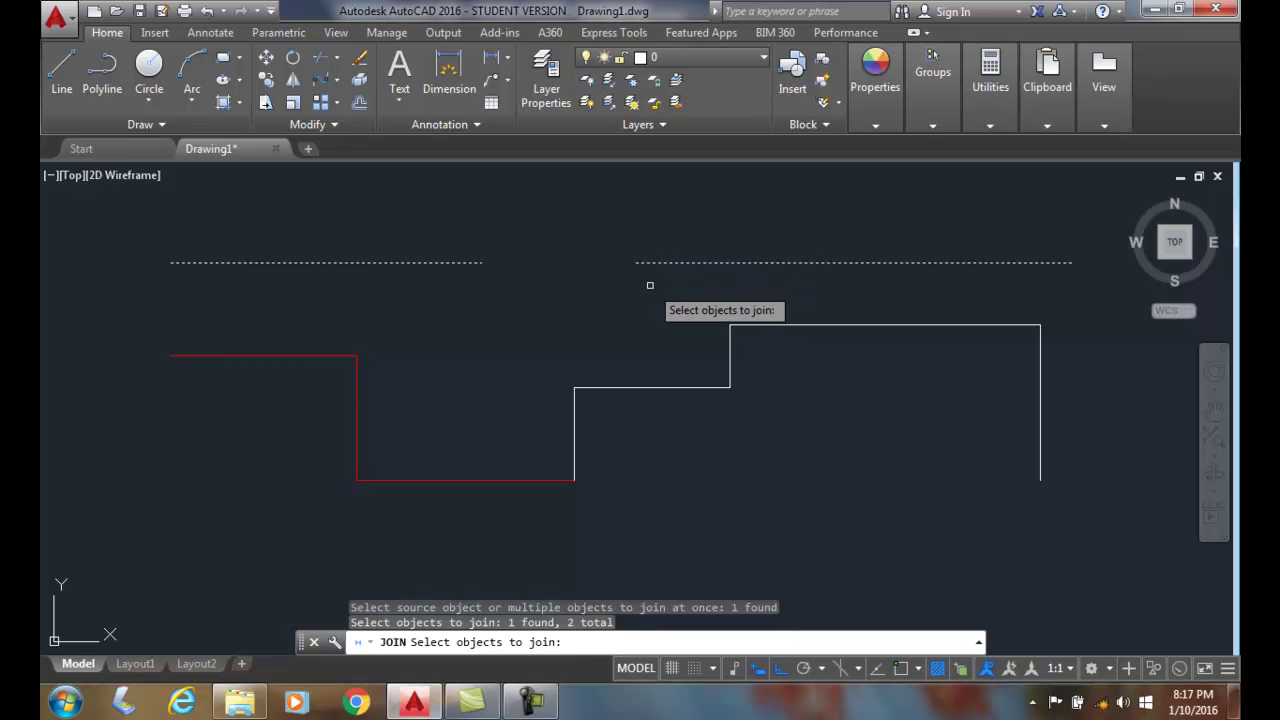
pyautogui.press('Return')
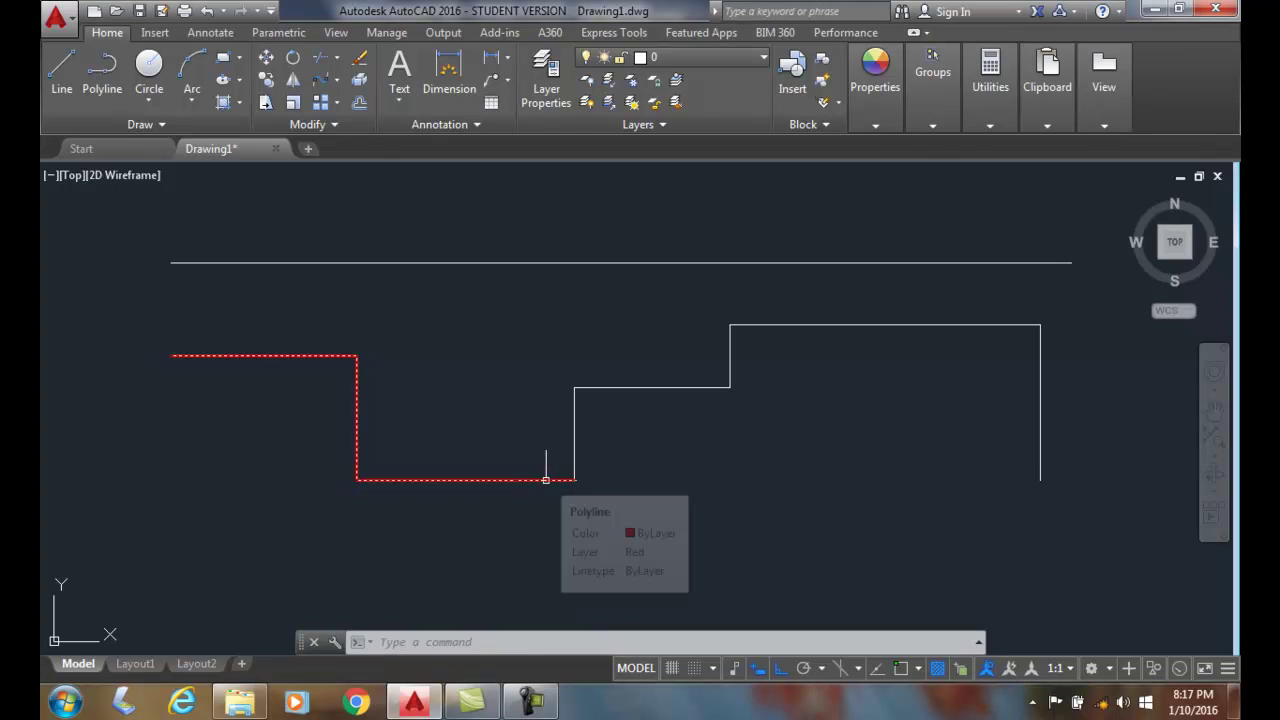
pyautogui.moveTo(546, 480)
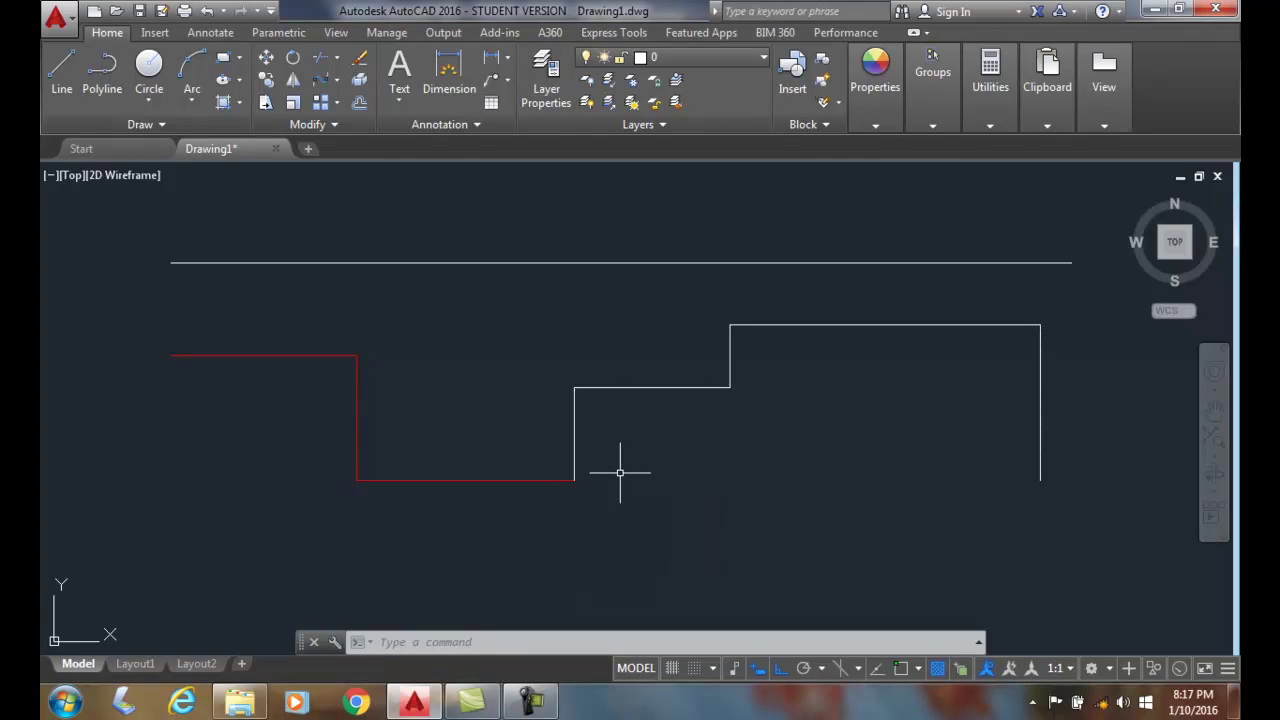
# Join the white stepped lines onto the red stepped polyline, then pan the view left.
pyautogui.click(336, 123)
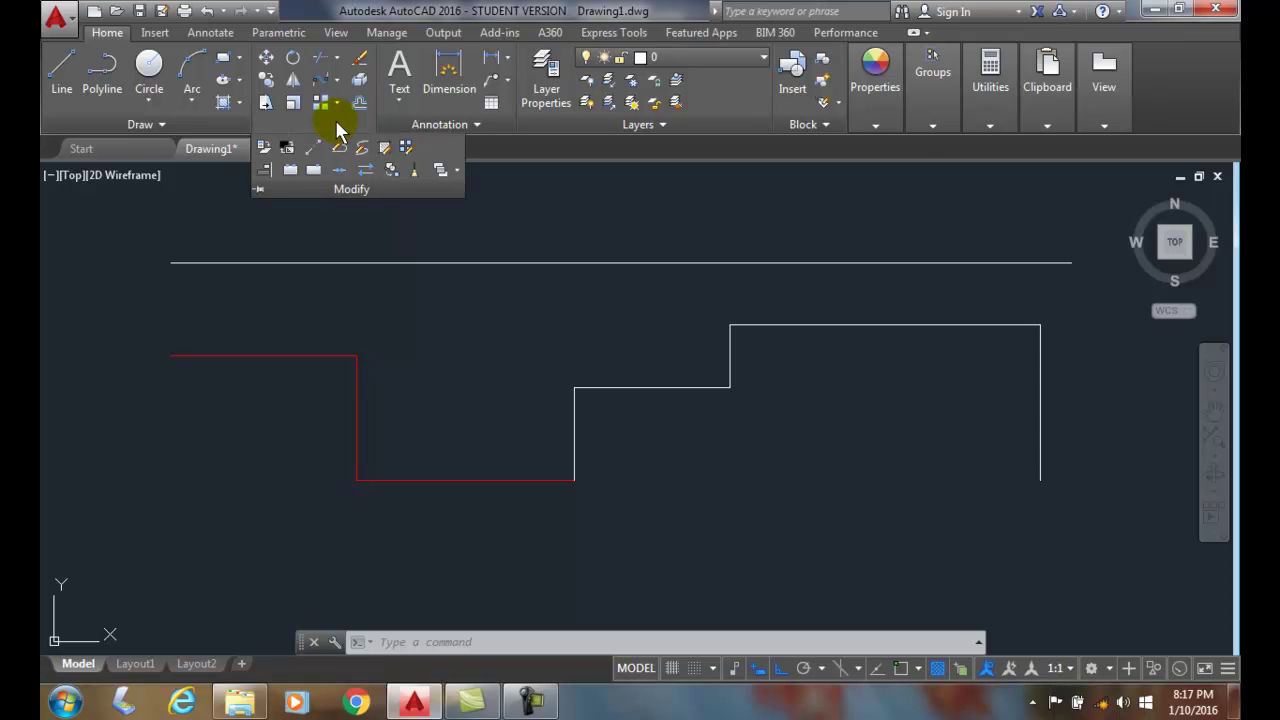
pyautogui.click(339, 173)
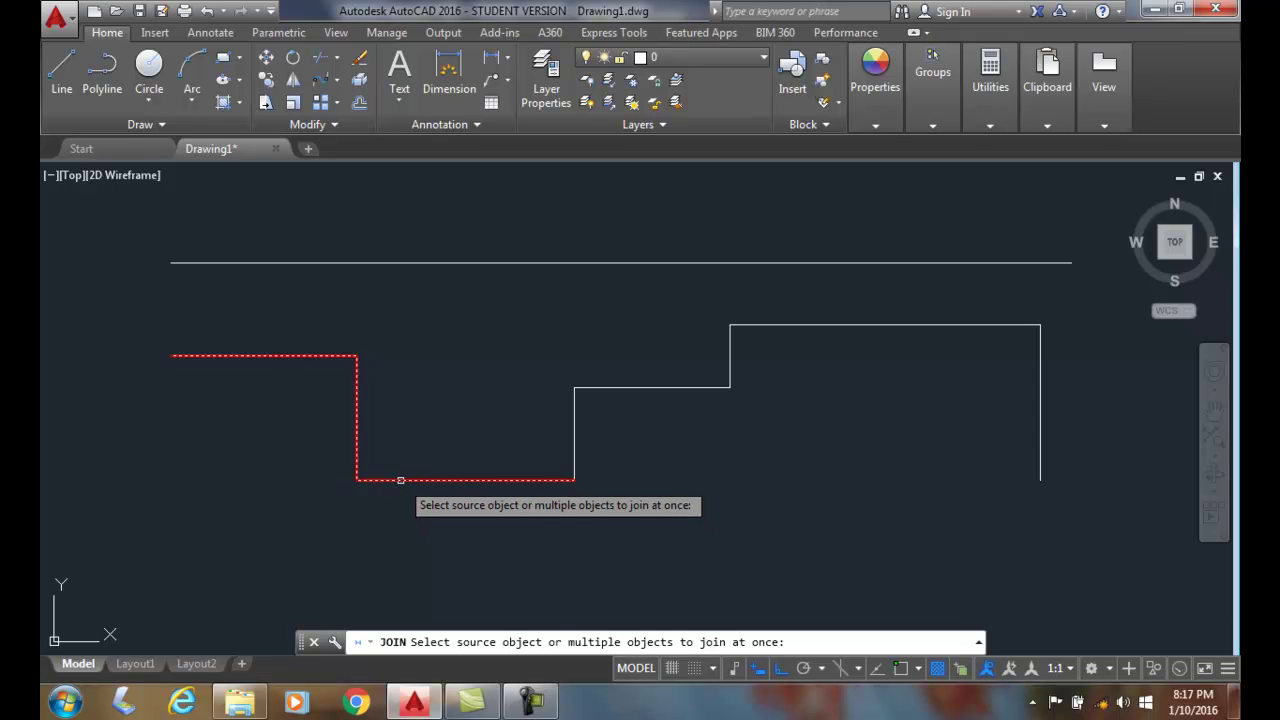
pyautogui.click(401, 480)
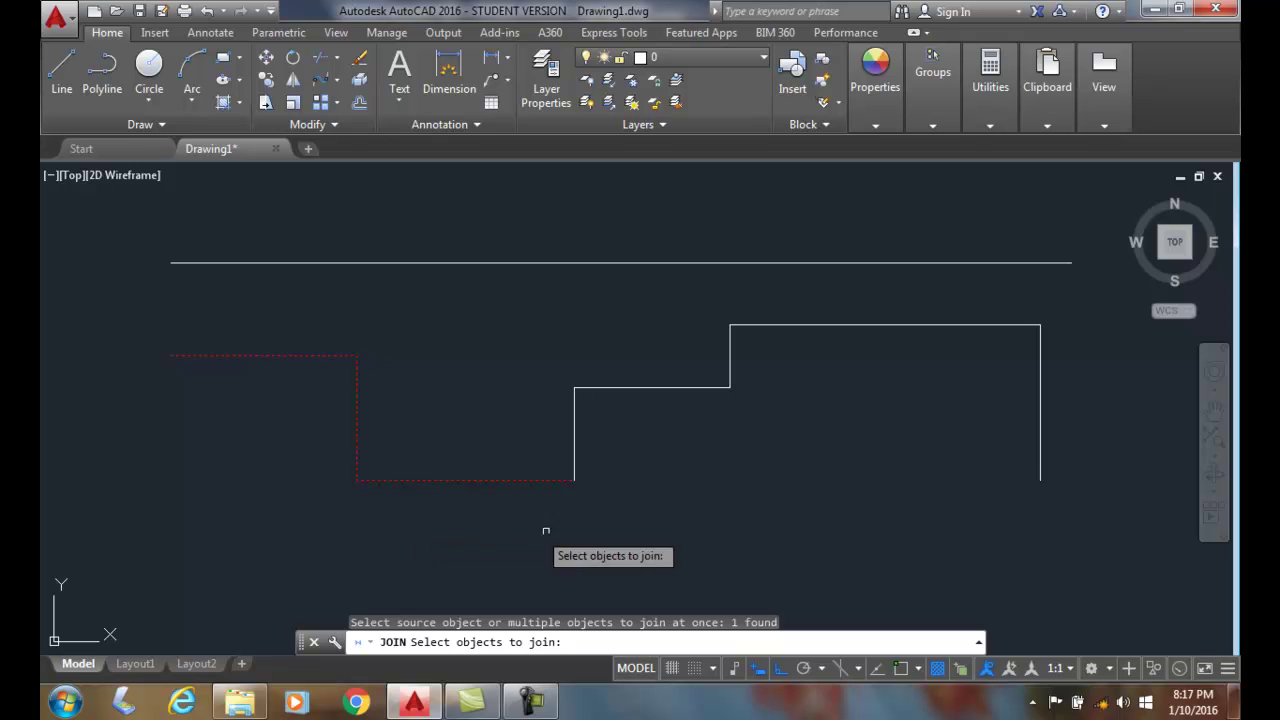
pyautogui.click(676, 388)
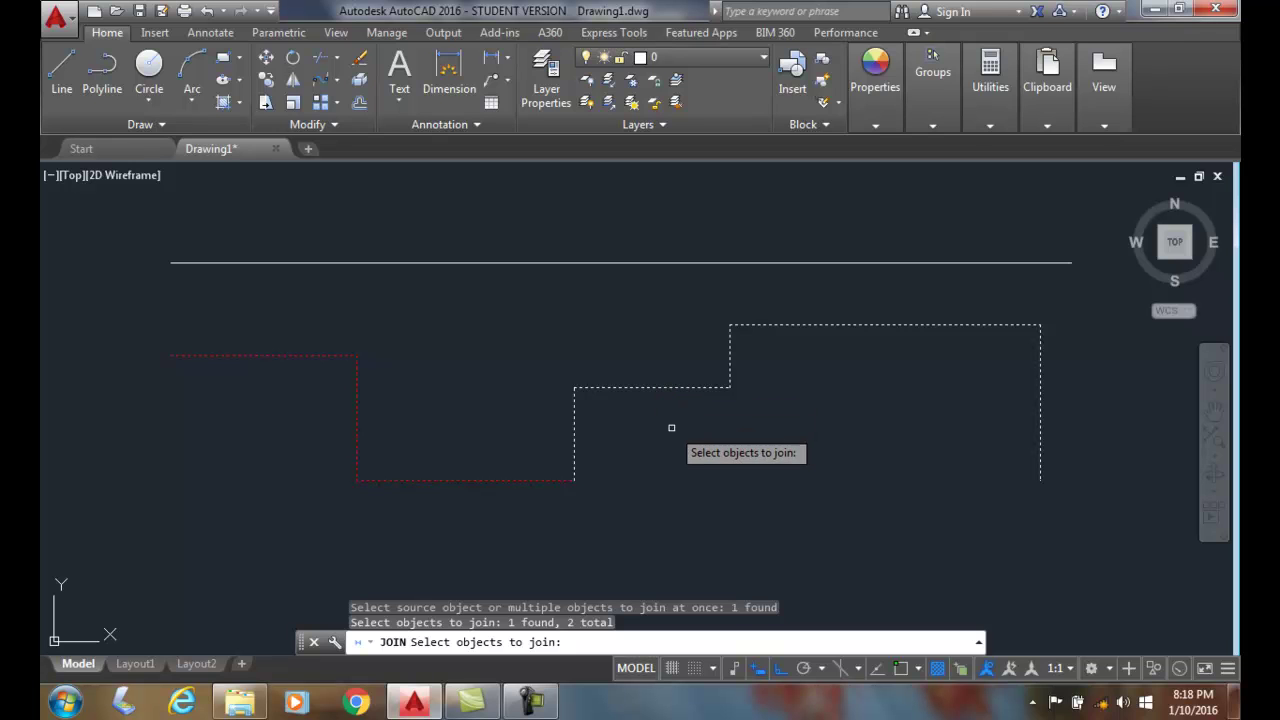
pyautogui.press('Return')
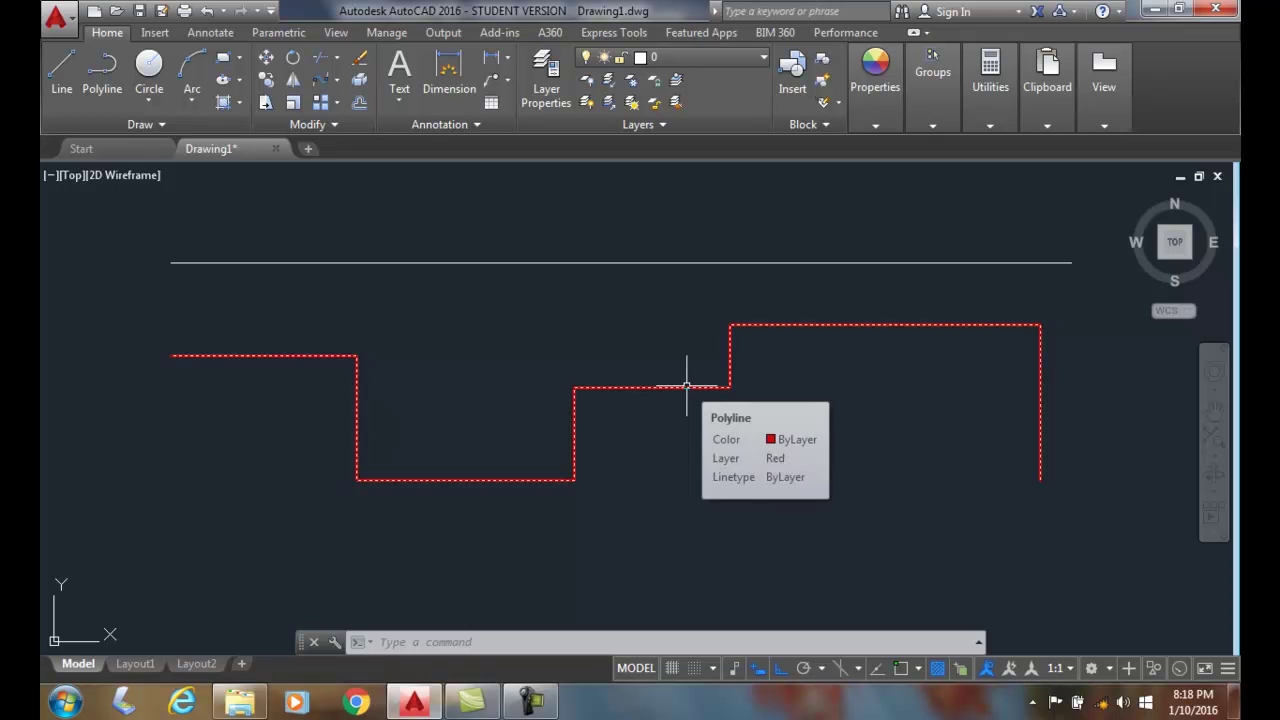
pyautogui.scroll(-6, 818, 427)
pyautogui.scroll(2, 818, 427)
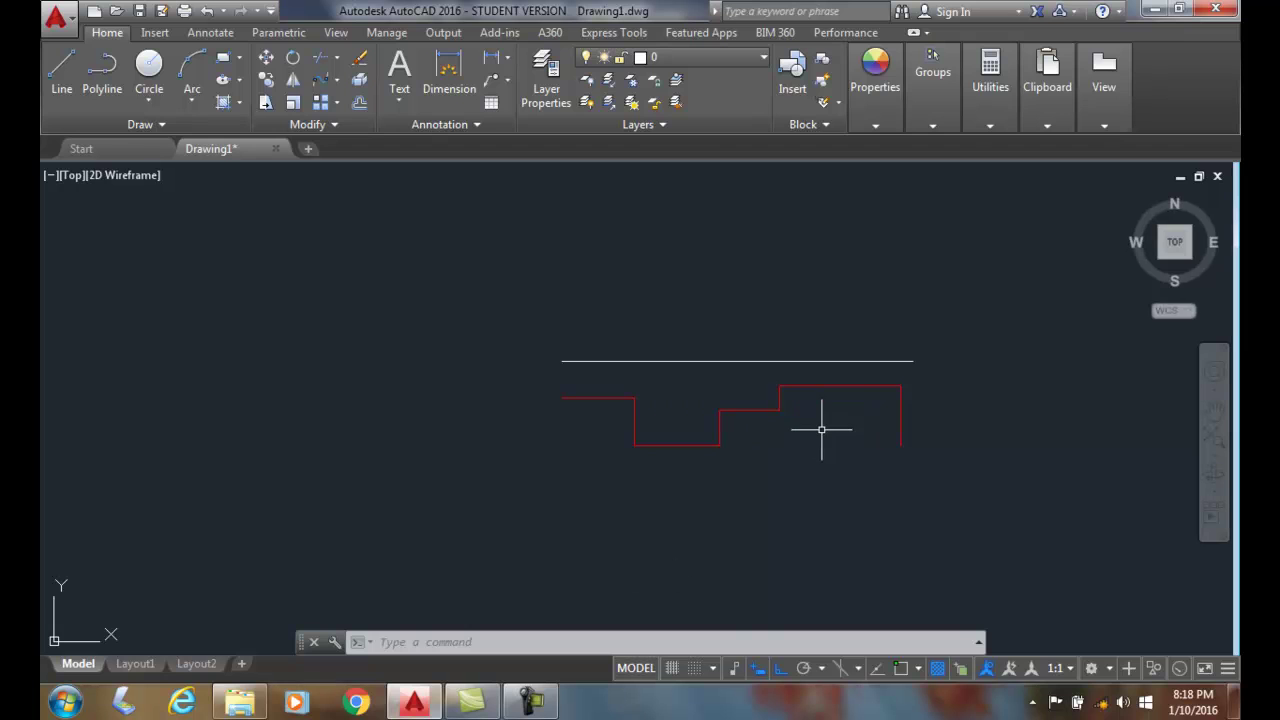
pyautogui.moveTo(834, 434); pyautogui.dragTo(529, 423, button='middle')
pyautogui.scroll(2, 529, 426)
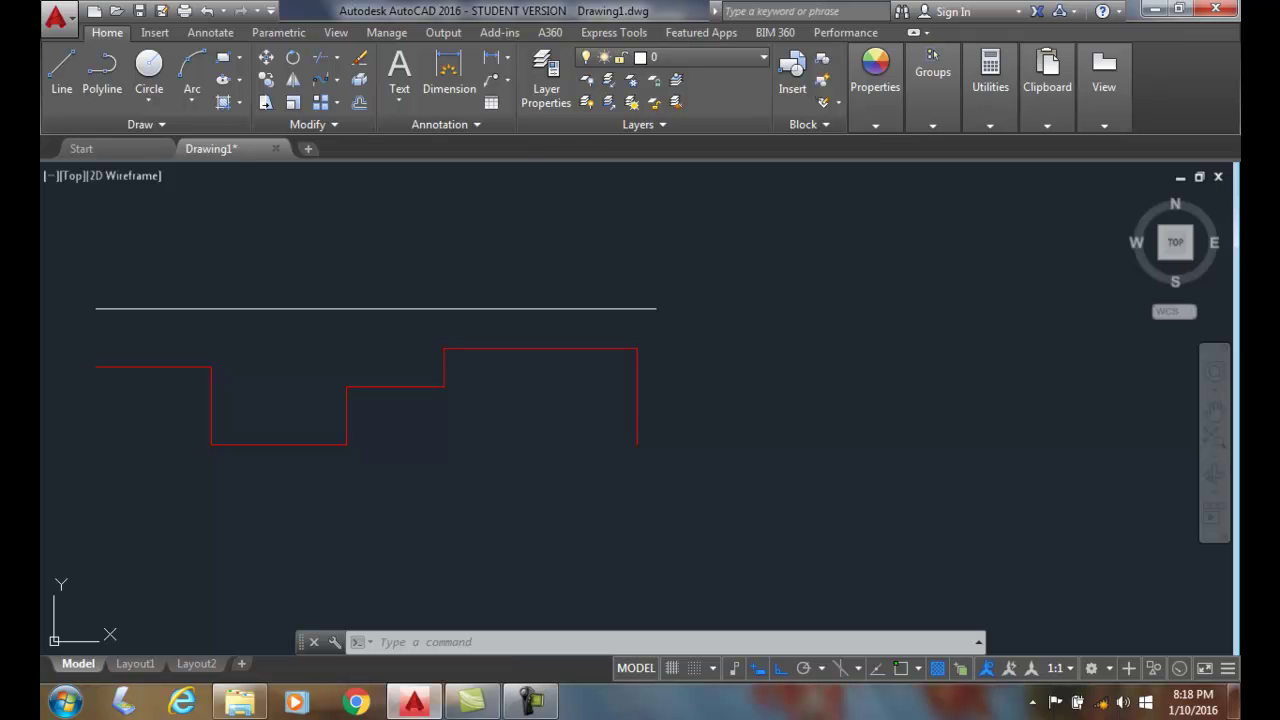
# Draw an arc from the red polyline's lower endpoint, dipping down and rising to the upper right, with Ortho off.
pyautogui.click(191, 68)
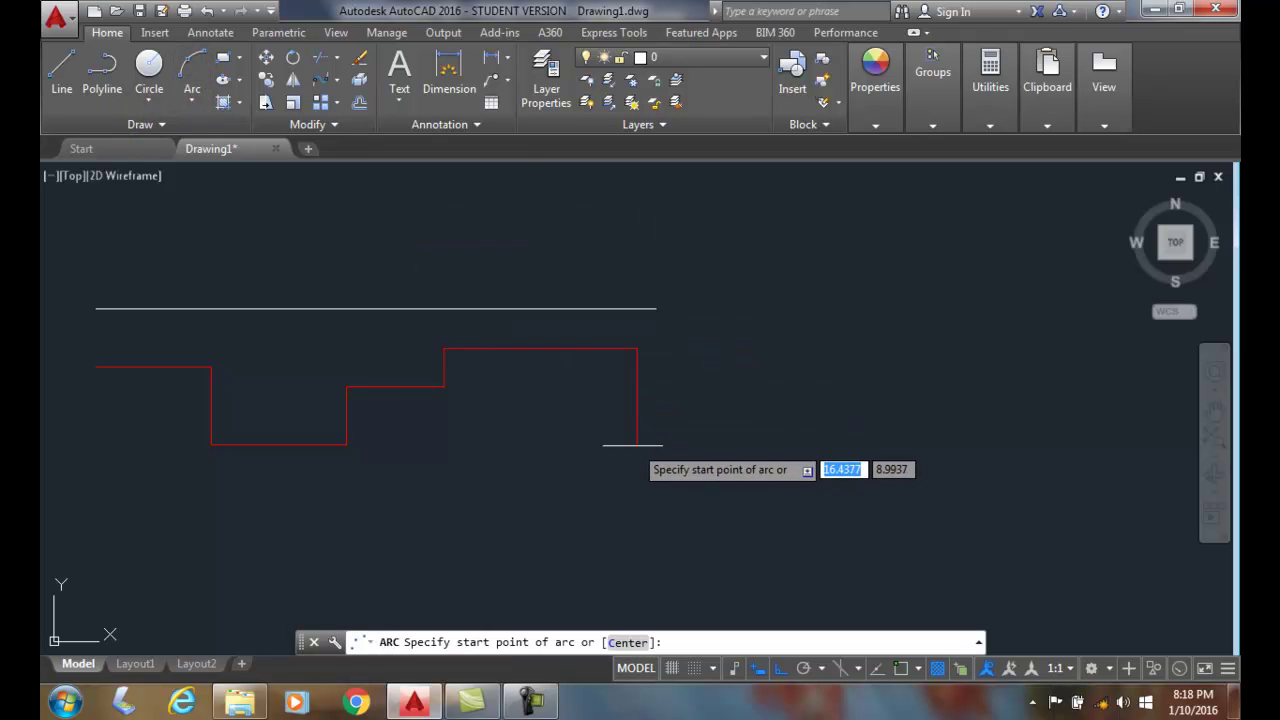
pyautogui.keyDown('shift'); pyautogui.rightClick(611, 462); pyautogui.keyUp('shift')
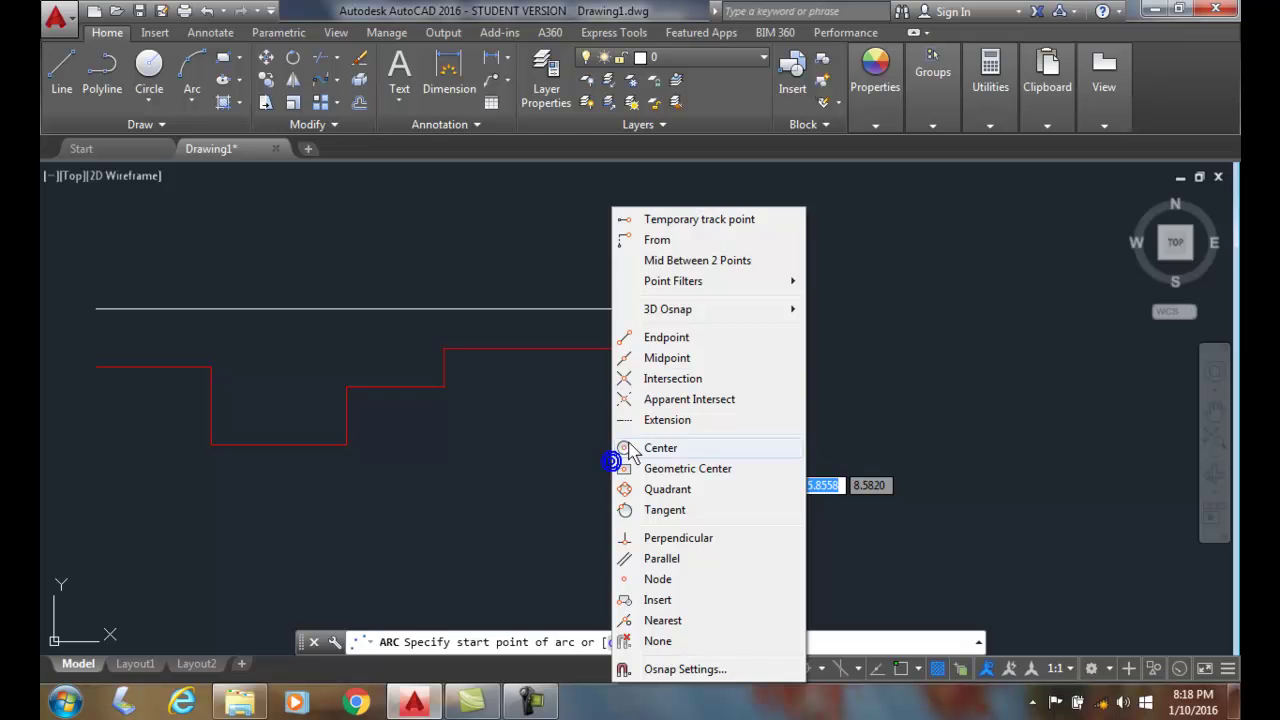
pyautogui.click(651, 335)
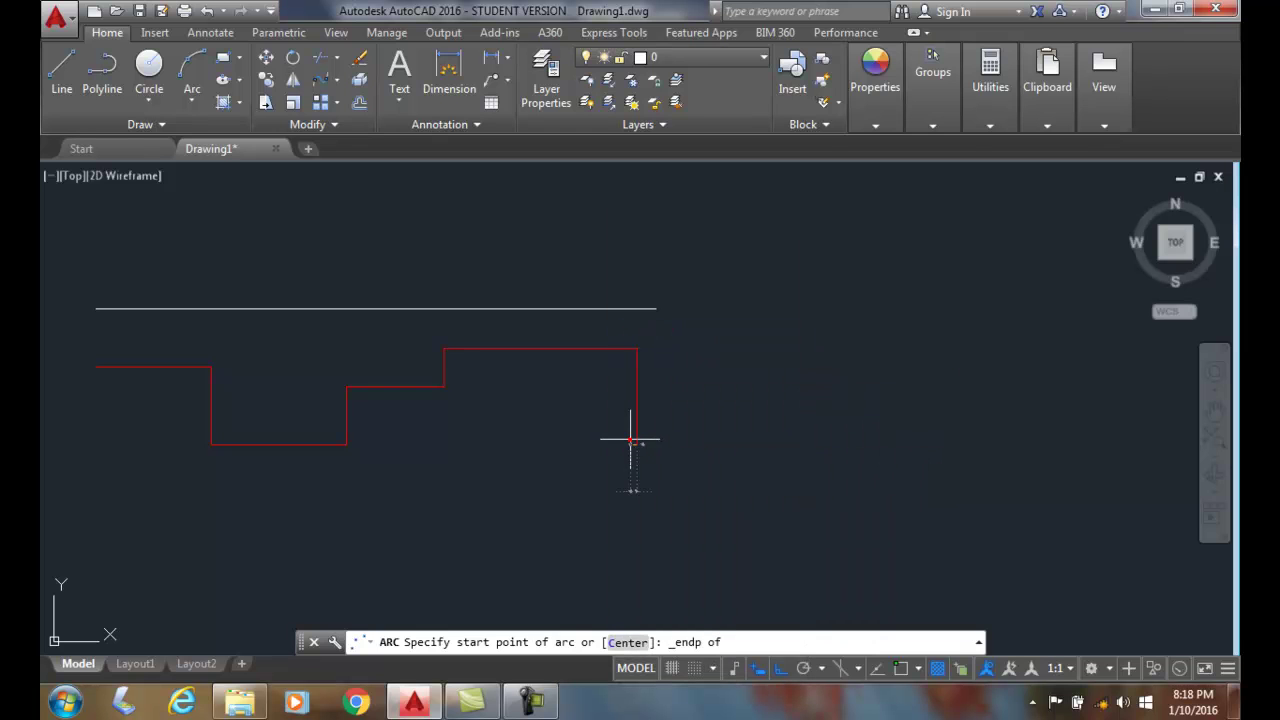
pyautogui.click(636, 443)
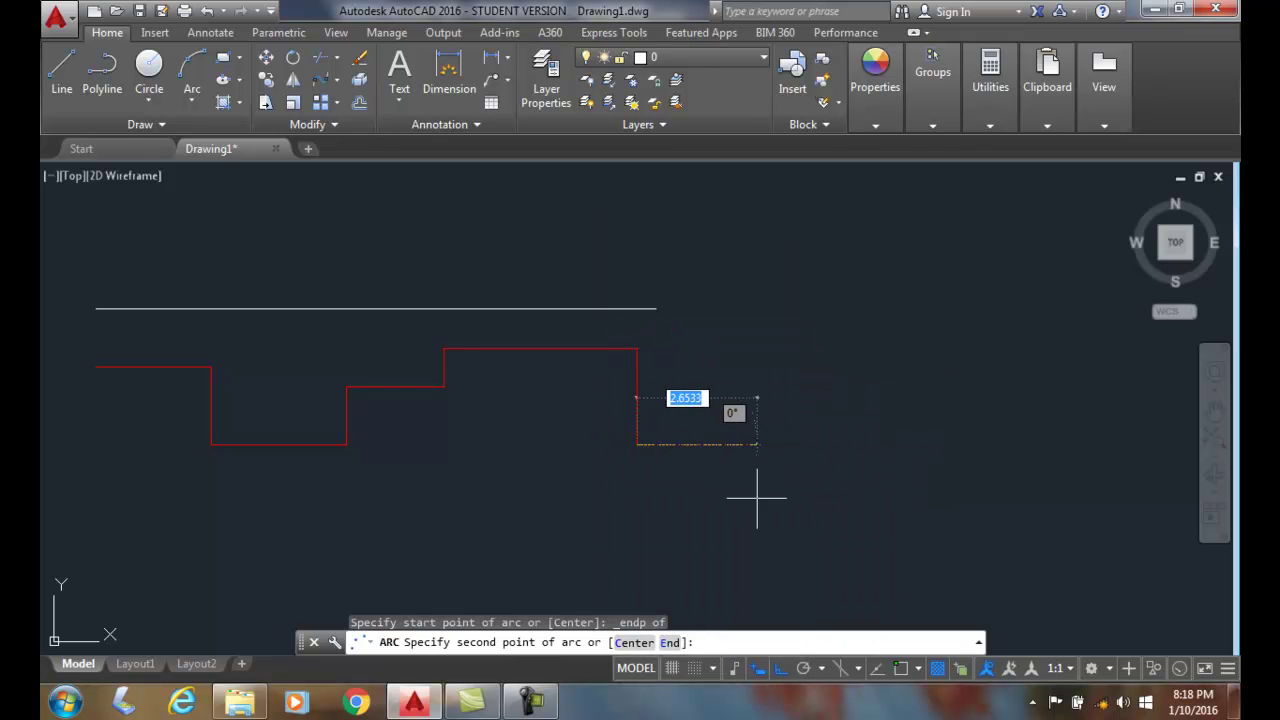
pyautogui.click(777, 668)
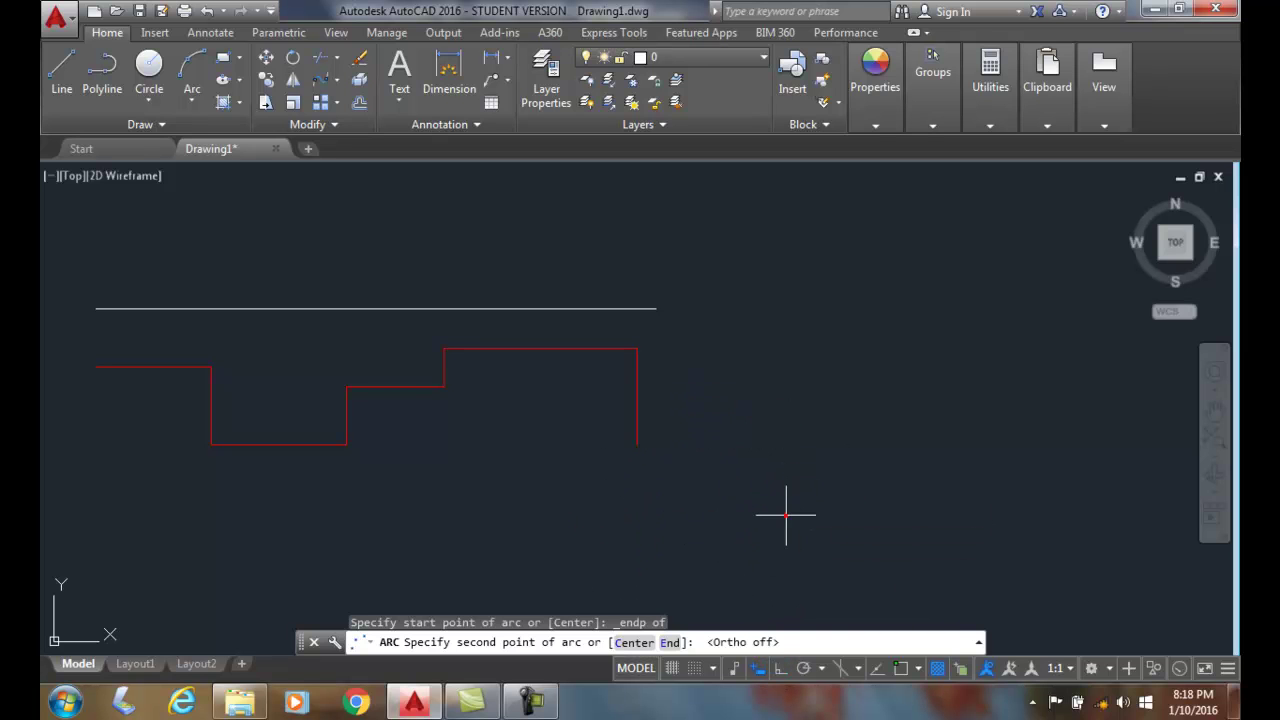
pyautogui.click(786, 514)
pyautogui.click(948, 437)
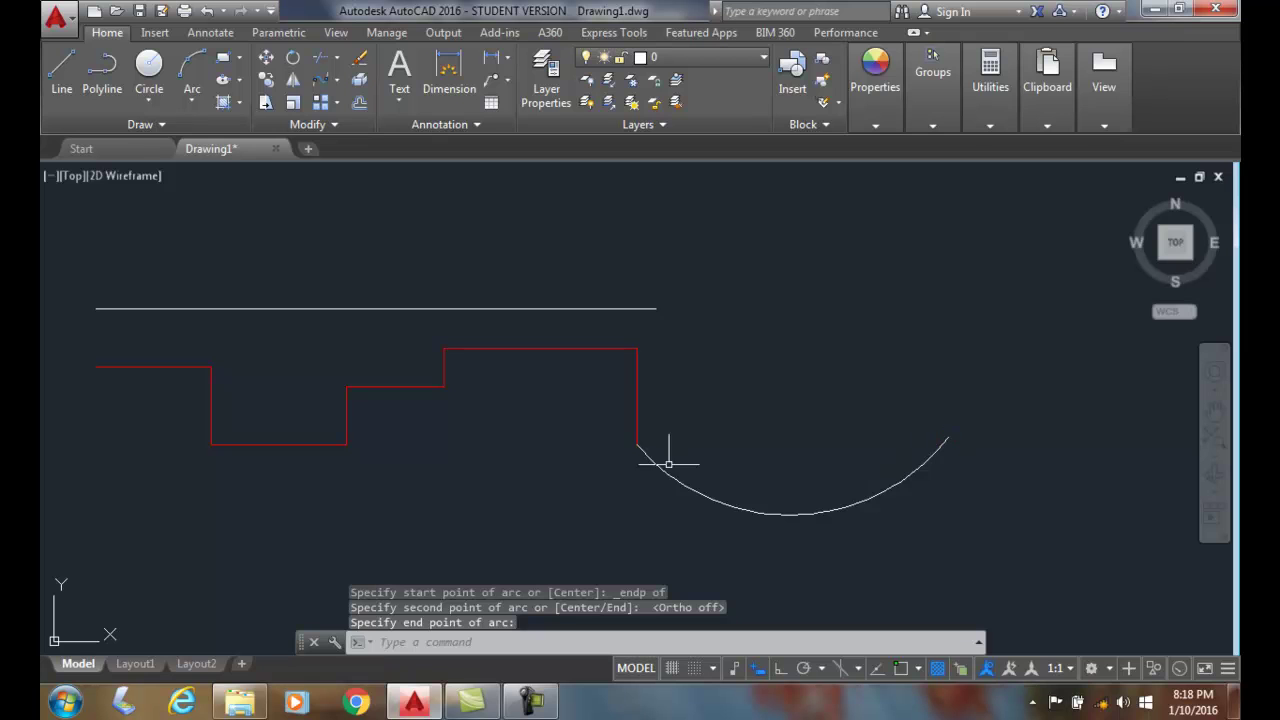
# Inspect the red stepped polyline and the new arc by selecting each in turn.
pyautogui.click(638, 367)
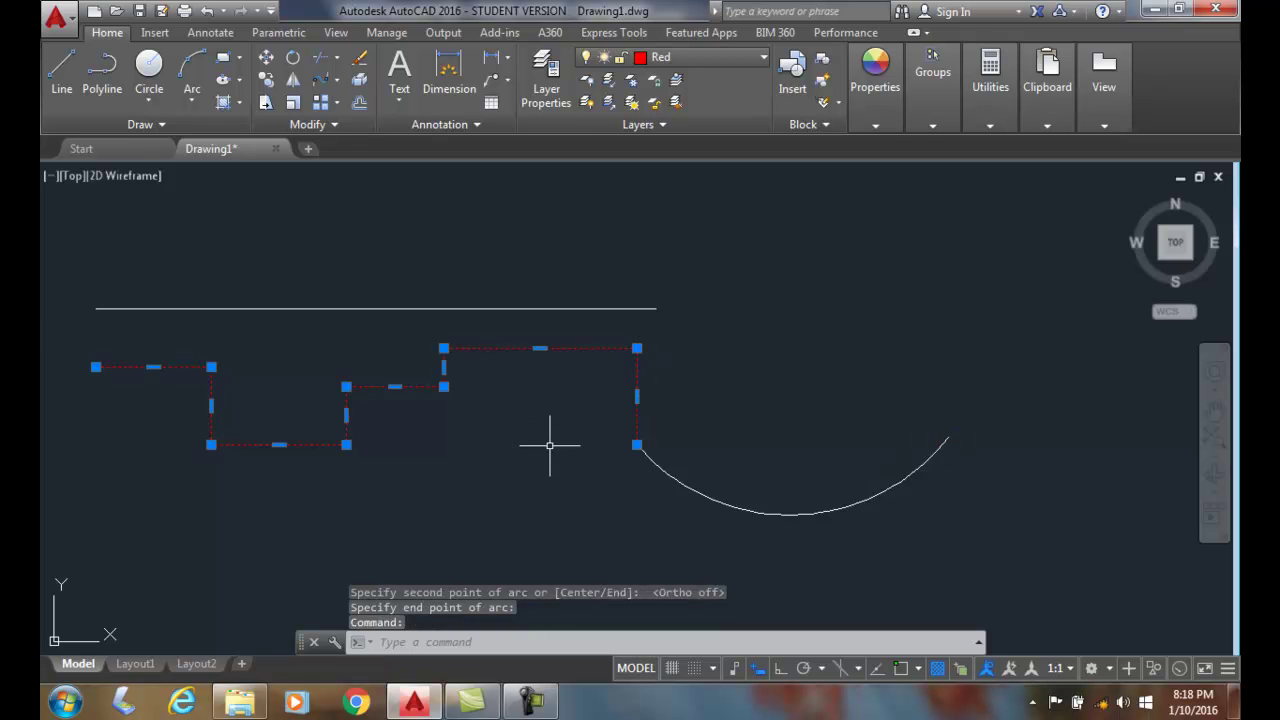
pyautogui.press('Escape')
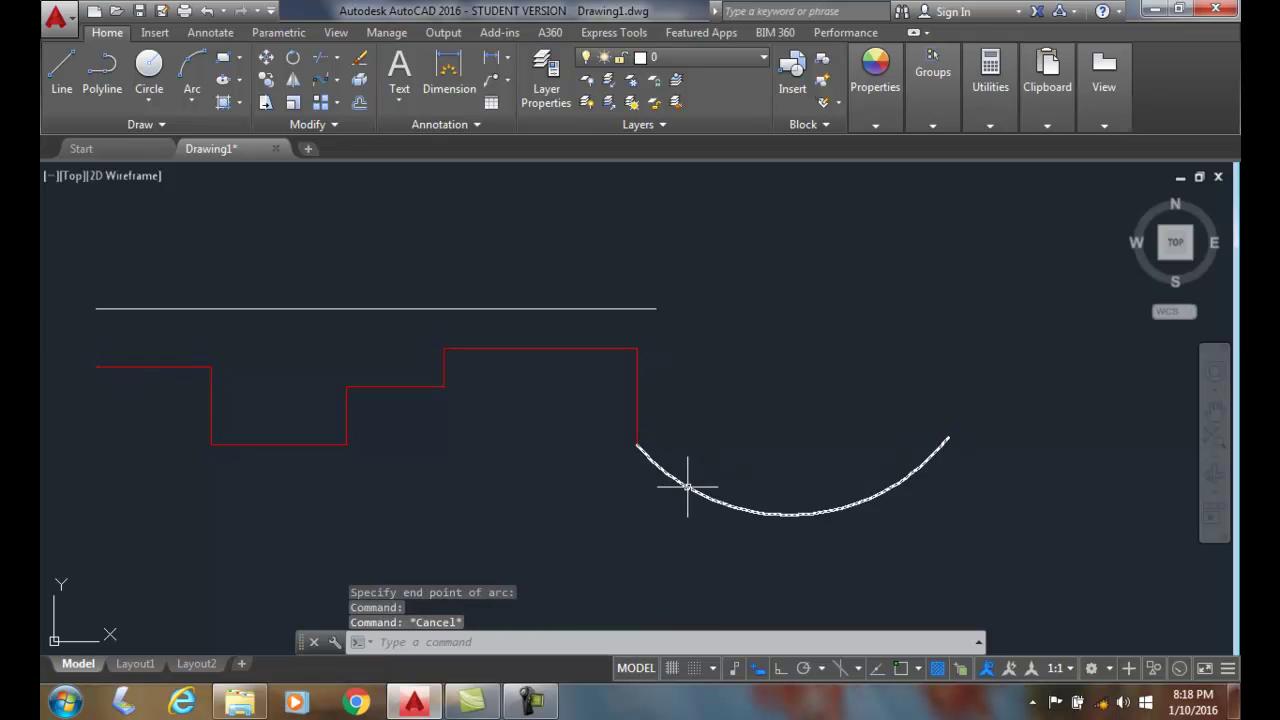
pyautogui.click(683, 483)
pyautogui.press('Escape')
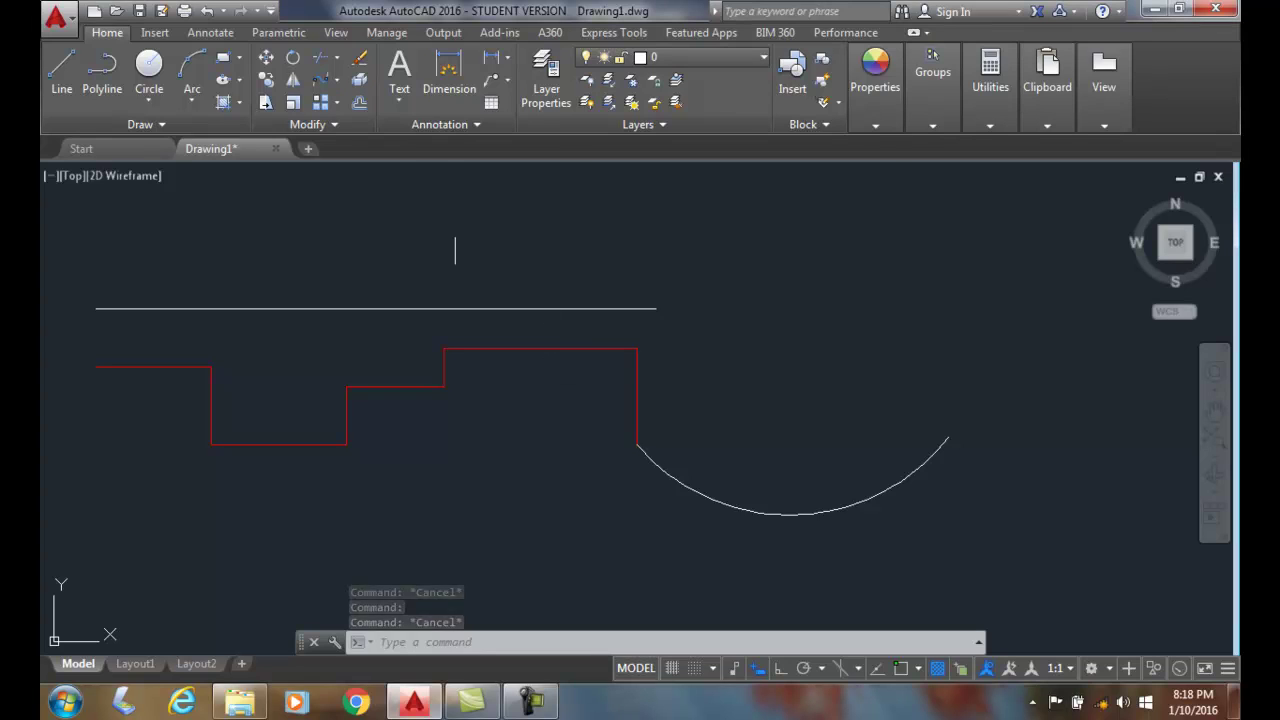
# Join the arc and the red stepped polyline into a single polyline.
pyautogui.click(335, 126)
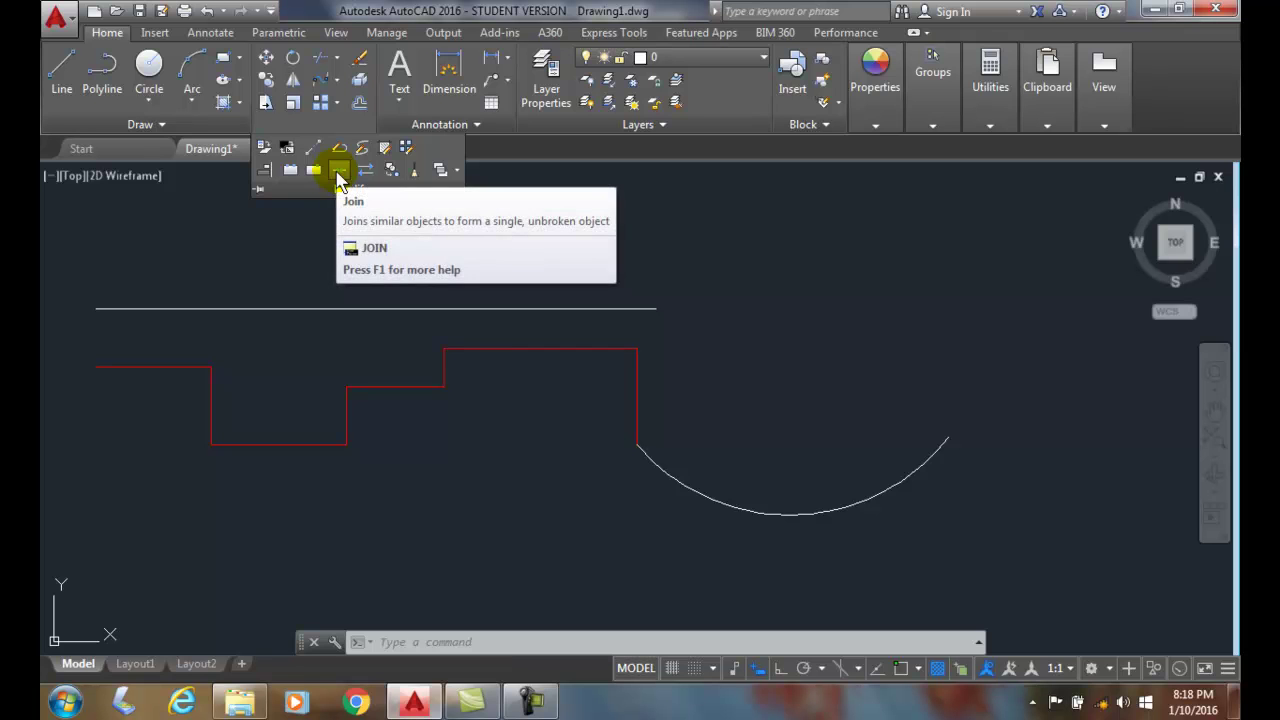
pyautogui.click(338, 172)
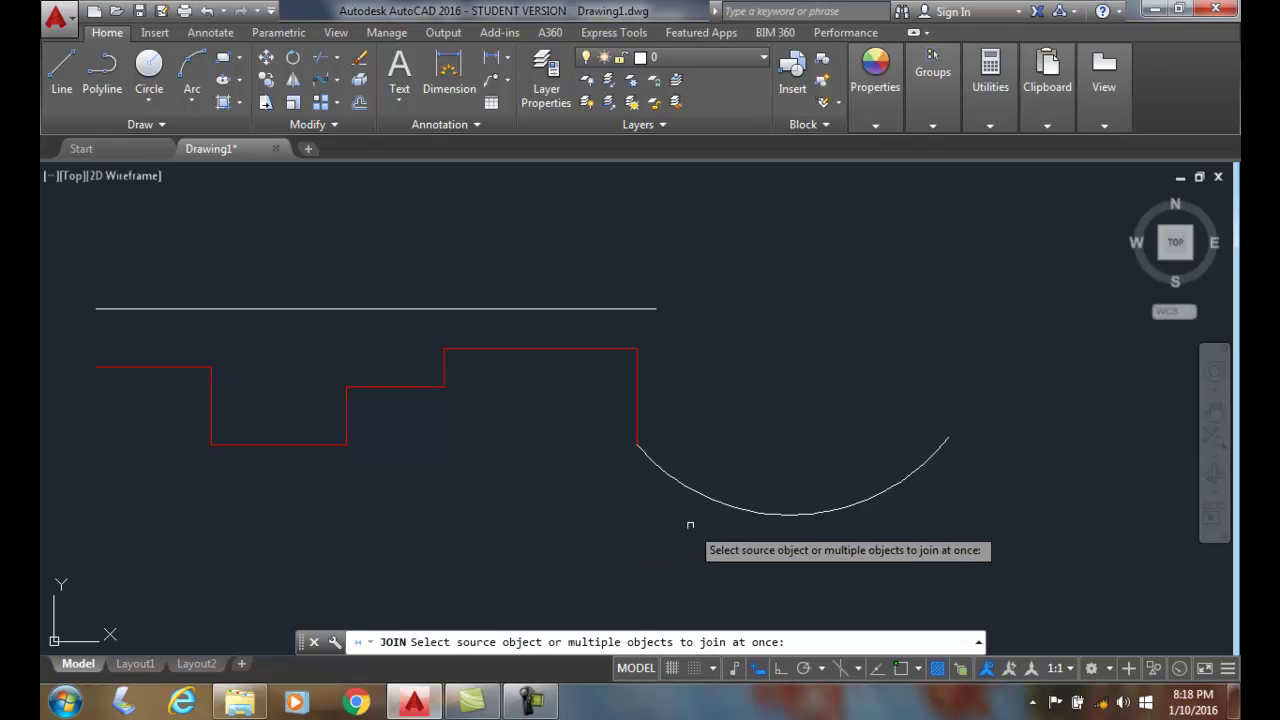
pyautogui.click(701, 497)
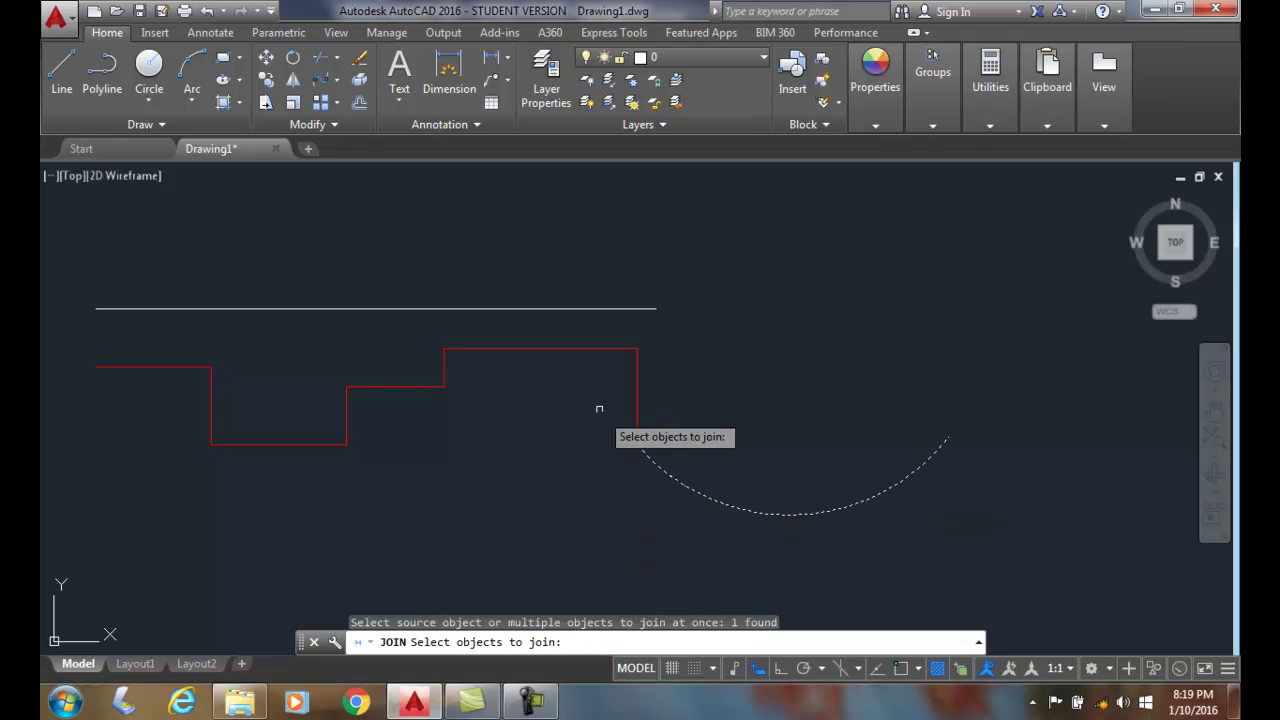
pyautogui.click(585, 347)
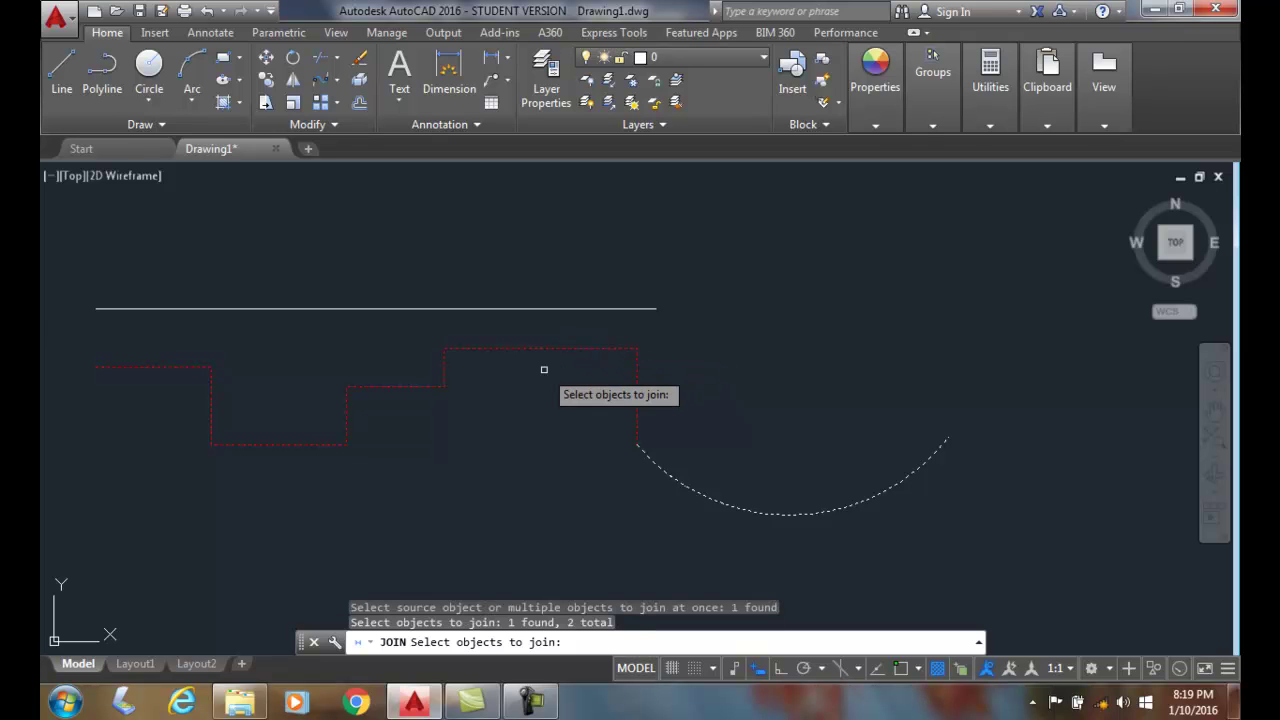
pyautogui.press('Return')
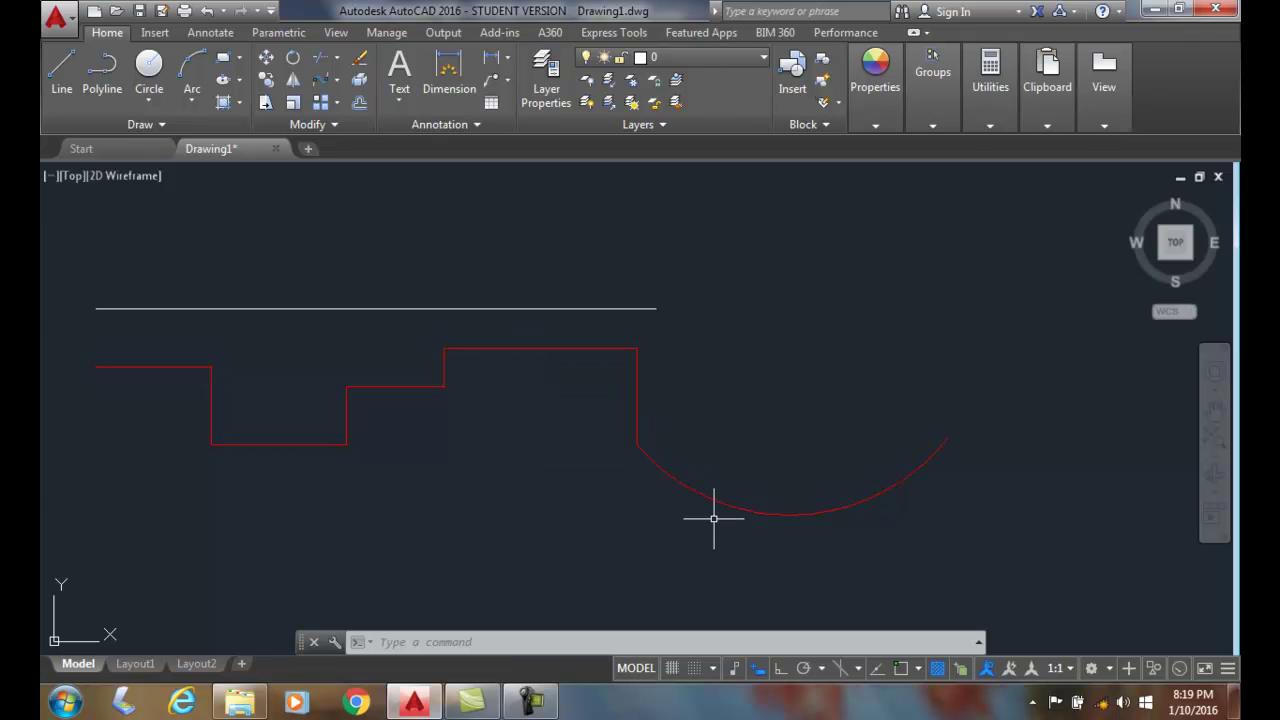
# Select the polyline to confirm the arc is now part of it.
pyautogui.click(633, 415)
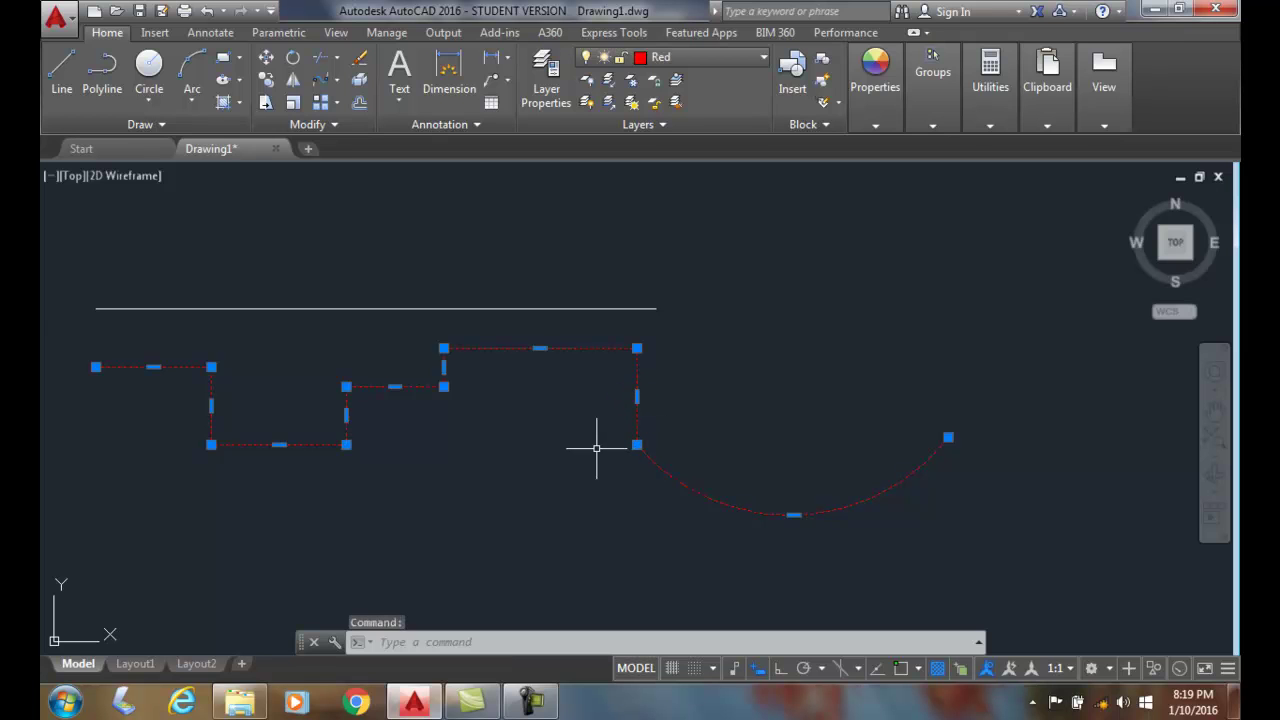
pyautogui.press('Escape')
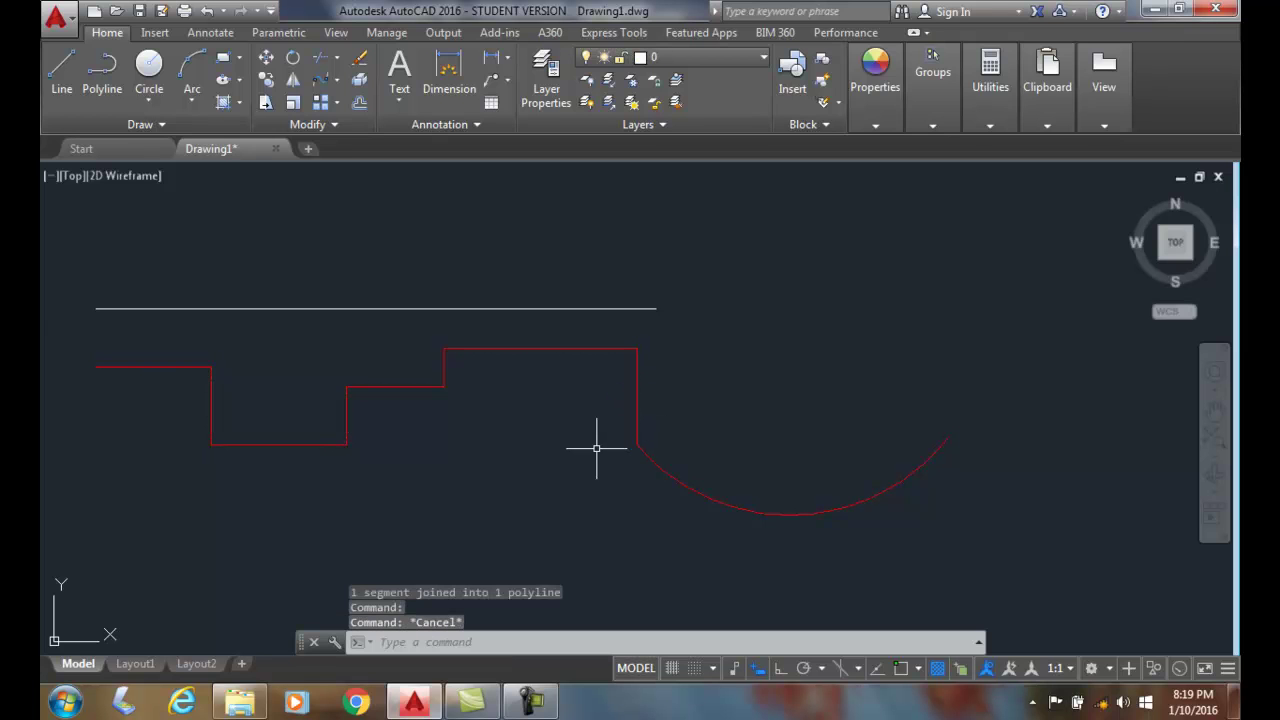
pyautogui.click(334, 125)
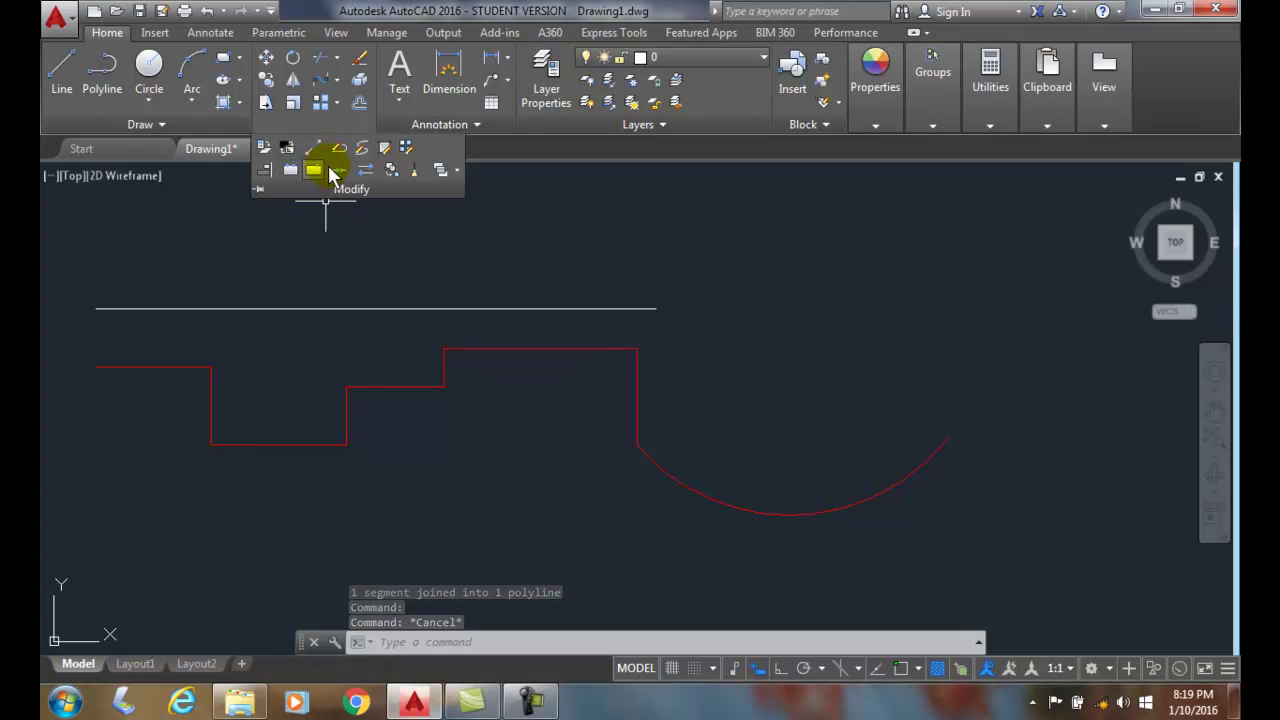